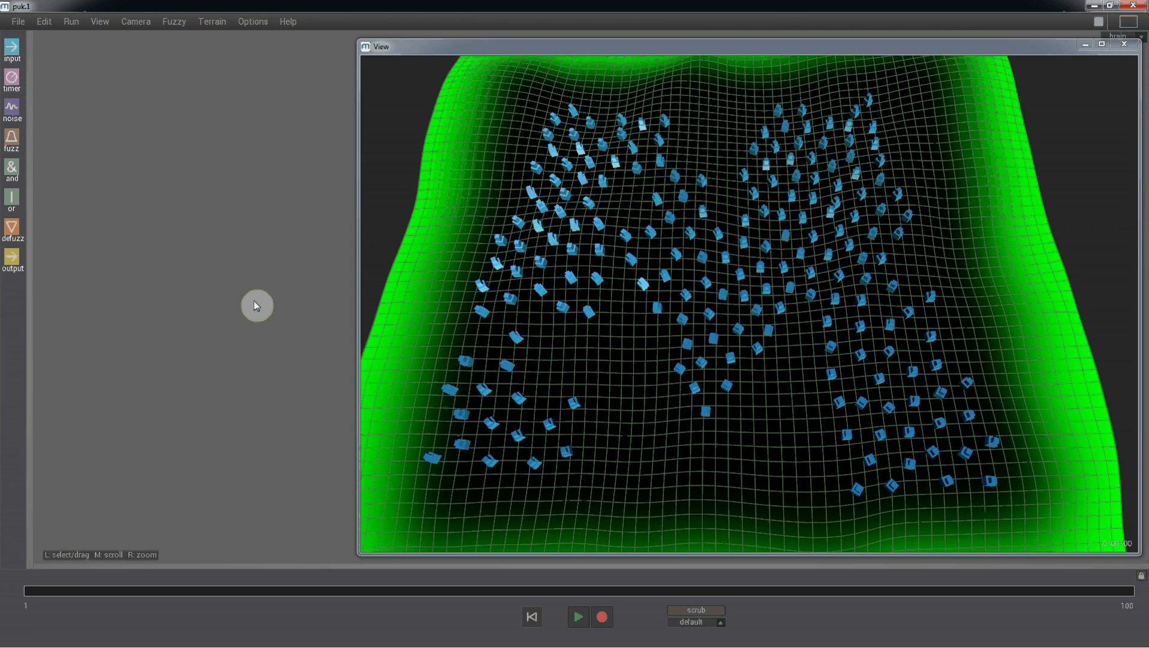
Start the crowd simulation playback with the space shortcut
key(space)
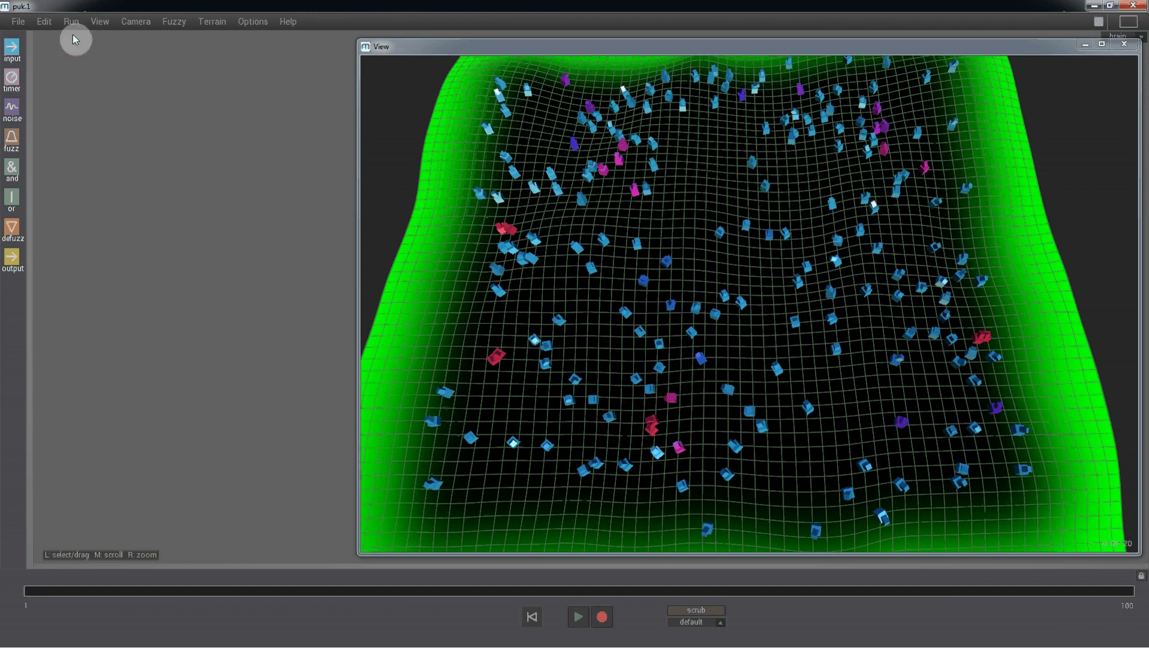
Open the Flow field editor from the Edit menu and choose spline curve mode
click(46, 21)
click(76, 92)
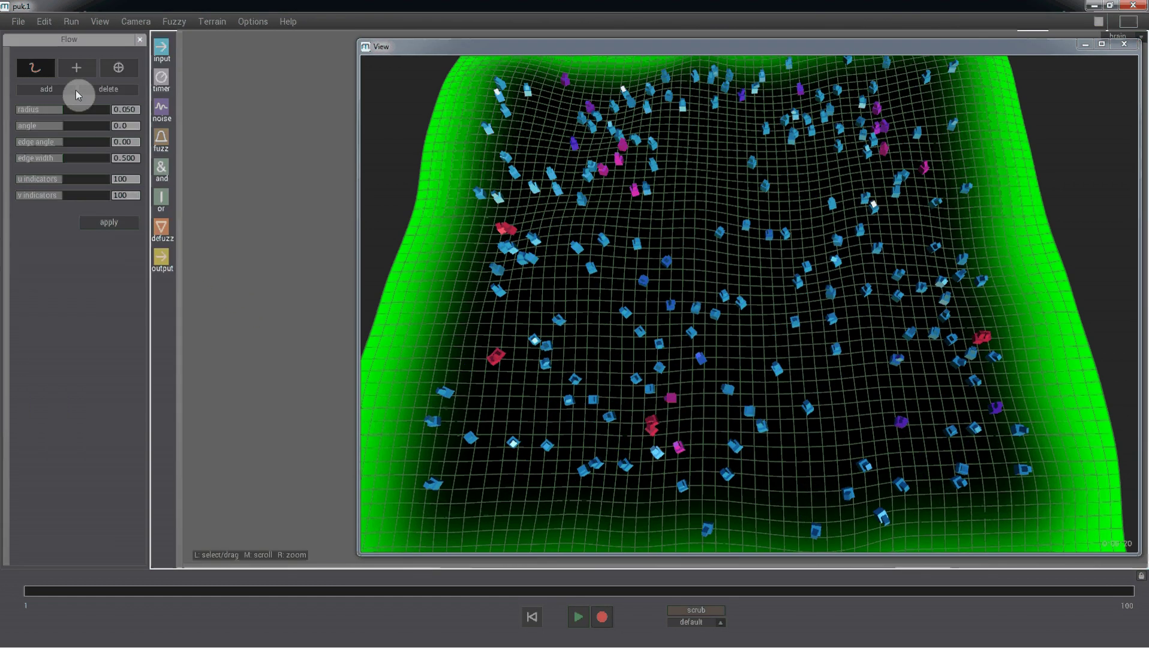
click(37, 71)
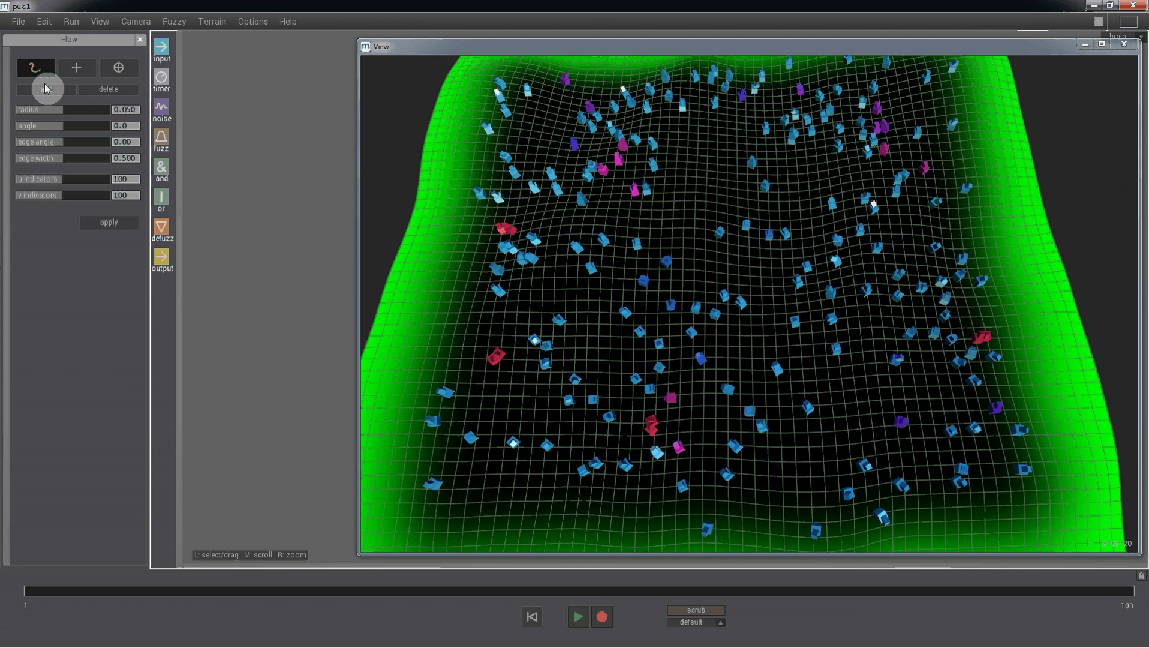
Add a closed, rounded-rectangle flow spline circling the middle of the green terrain
click(46, 90)
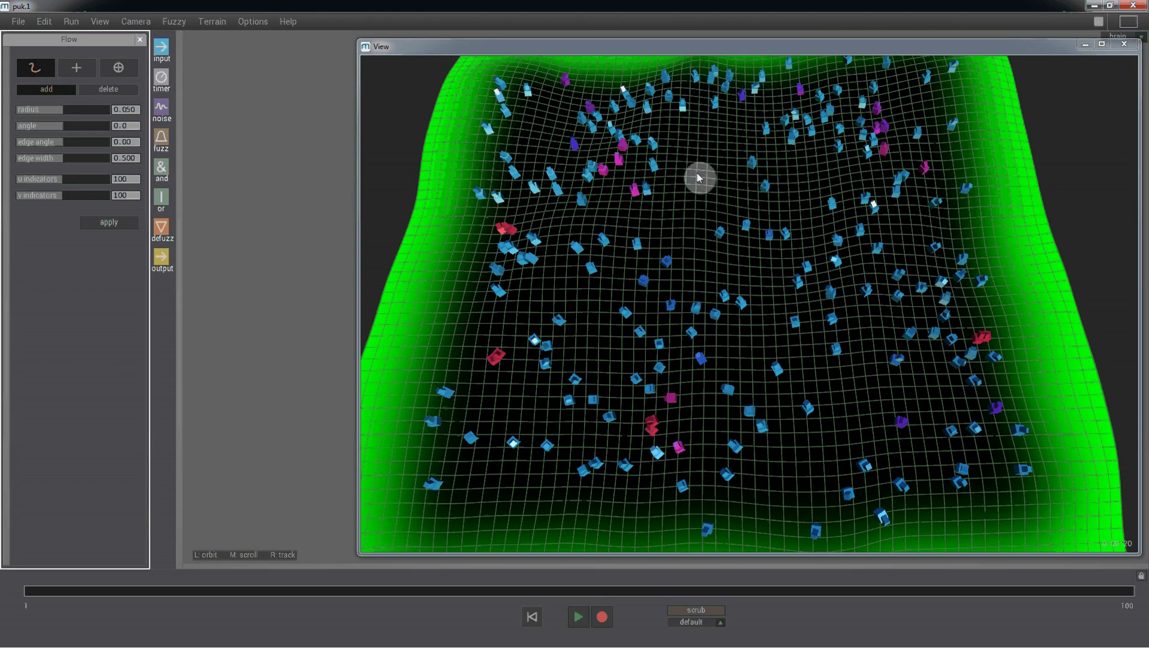
drag(683, 155, 536, 180)
drag(521, 309, 531, 436)
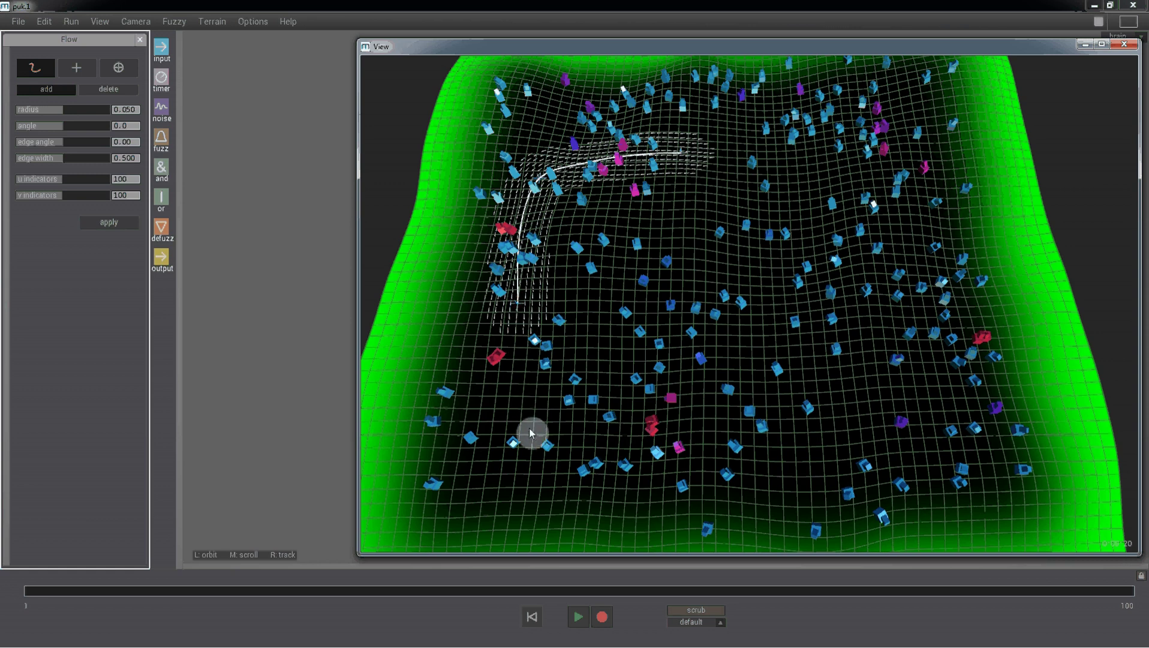
mouse_move(737, 458)
mouse_down()
mouse_move(888, 436)
mouse_move(889, 412)
mouse_move(909, 434)
mouse_move(912, 227)
mouse_move(886, 165)
mouse_move(823, 136)
mouse_move(713, 155)
mouse_up()
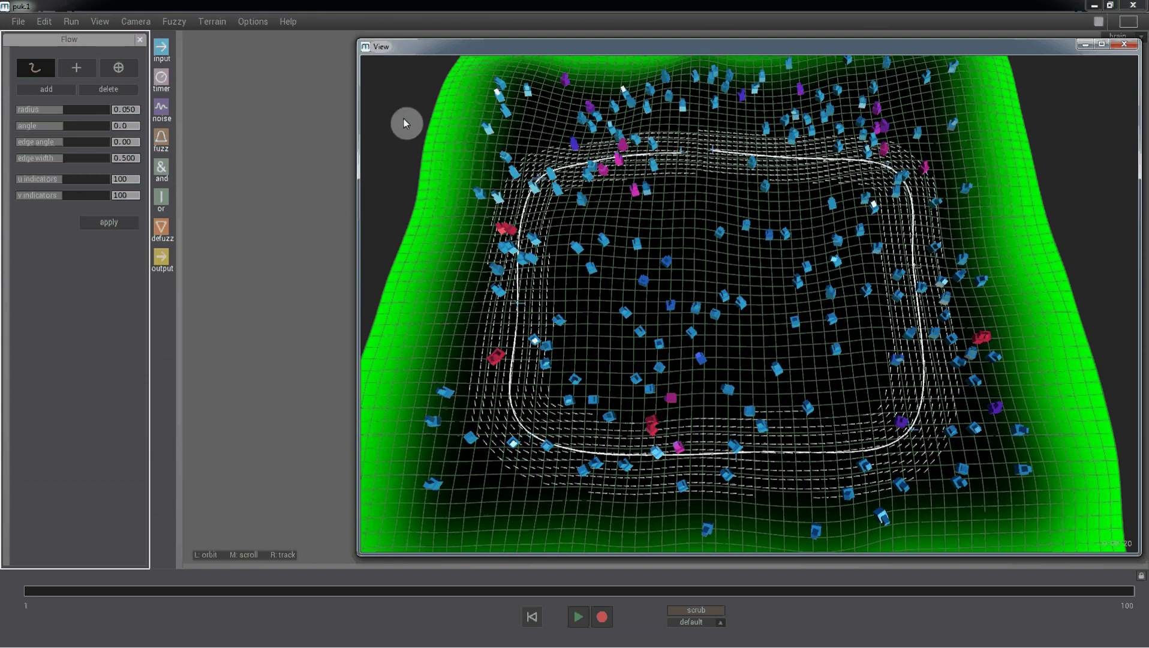
Set flow radius to 0.059 and u and v indicators to 50, then play
click(68, 114)
drag(67, 114, 72, 114)
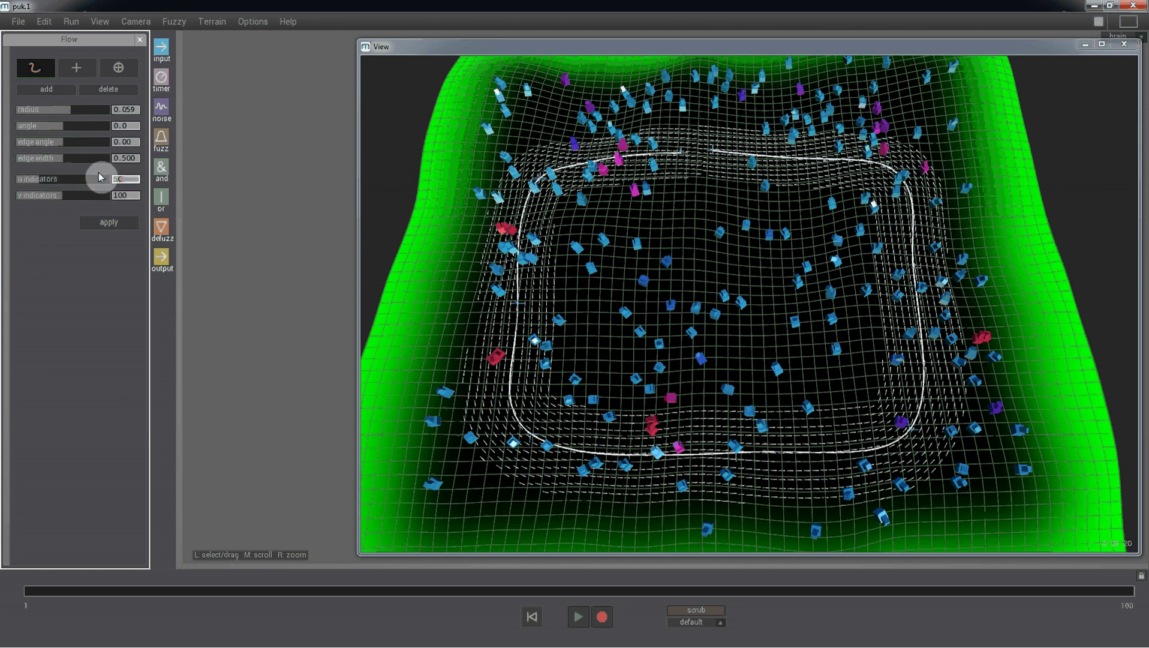
key(Return)
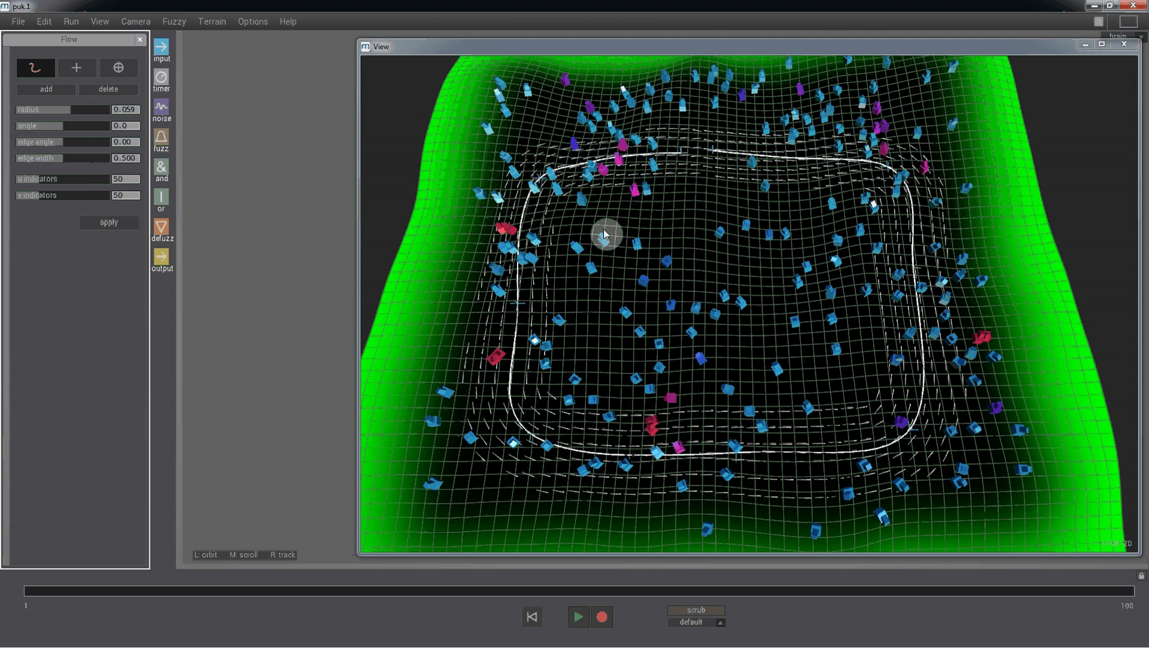
key(space)
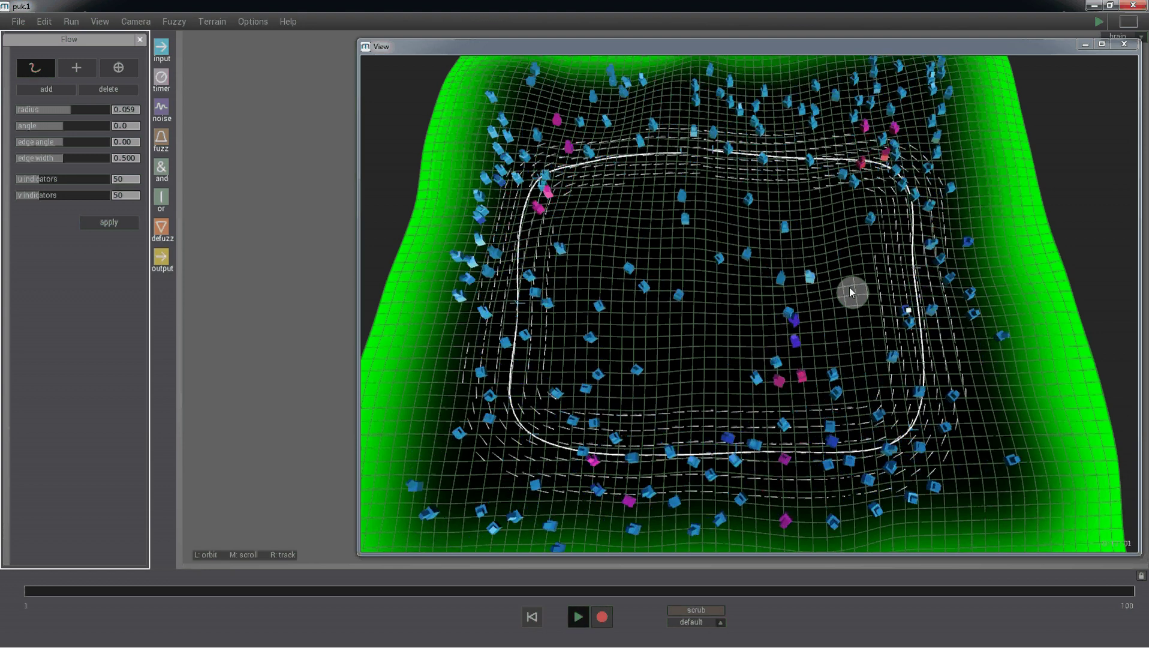
Stop and replay the simulation so agents gather along the flow loop
key(space)
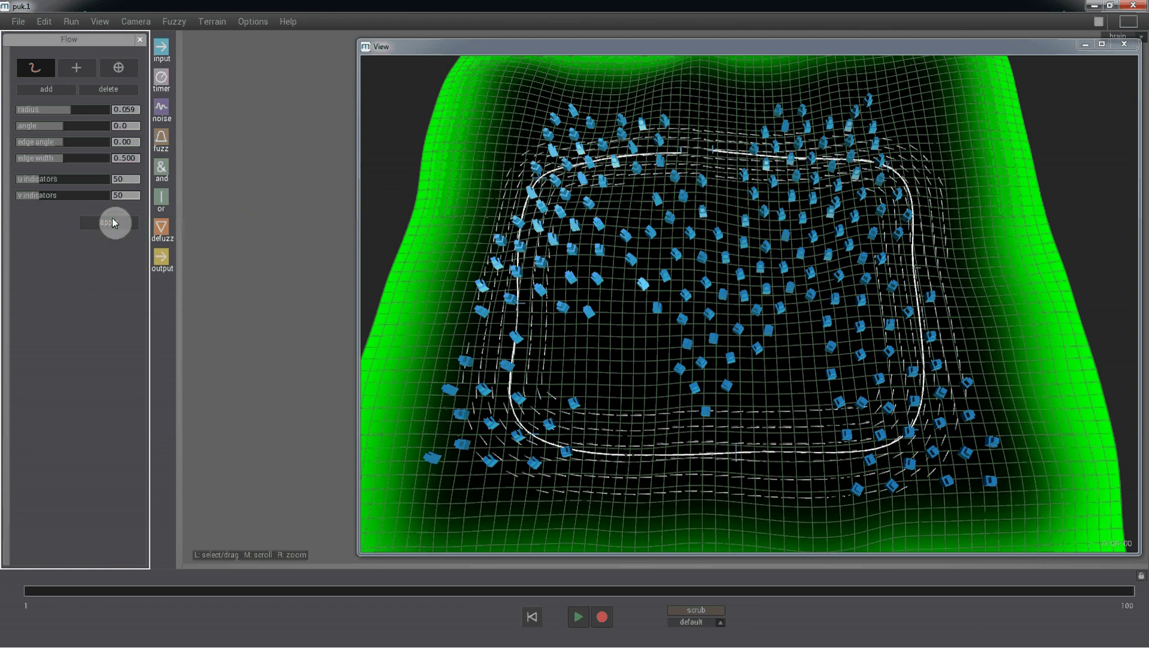
key(space)
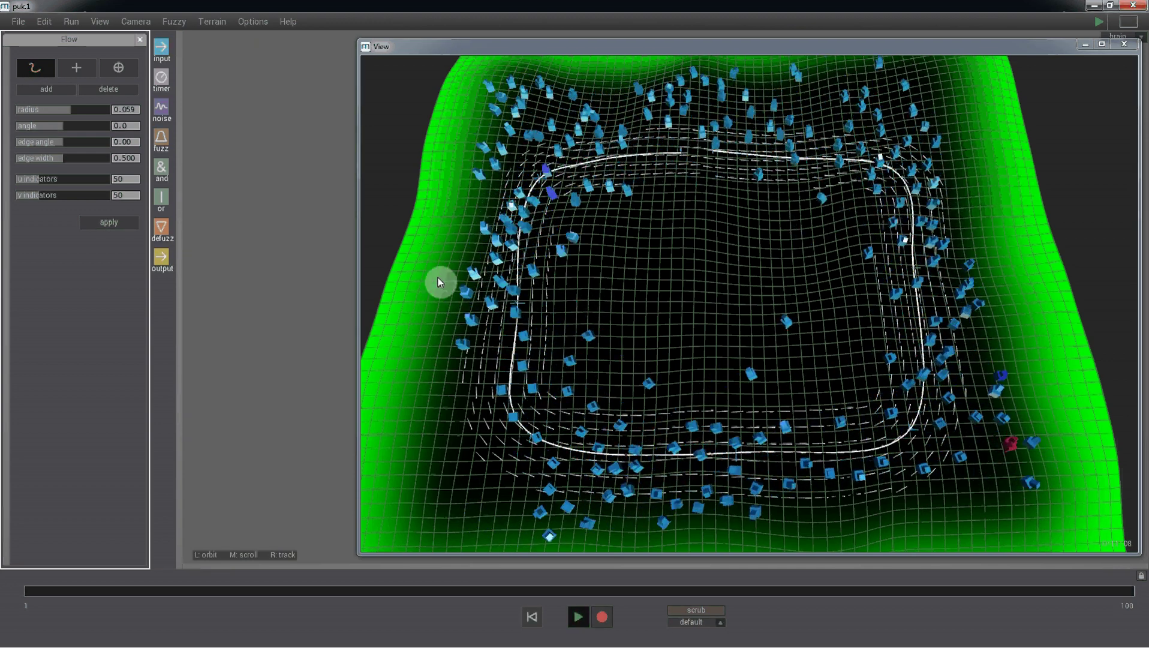
Set the flow's edge angle to 54.08 and edge width to 0.652
drag(74, 140, 87, 144)
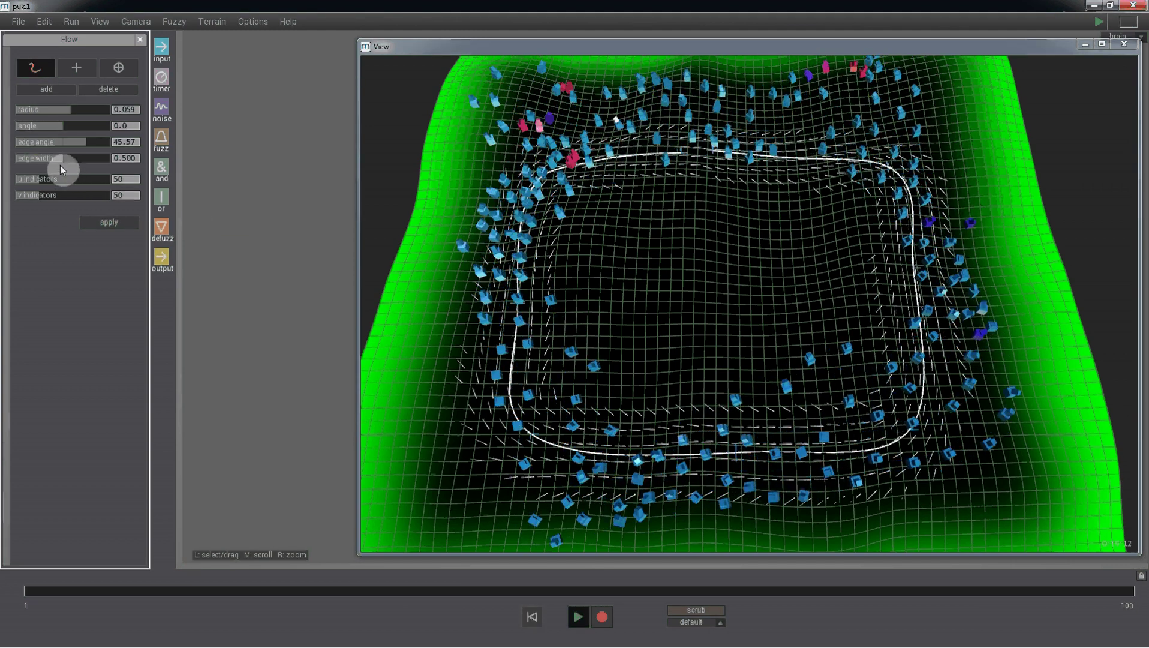
mouse_move(60, 158)
mouse_down()
mouse_move(99, 159)
mouse_move(26, 168)
mouse_move(79, 157)
mouse_move(79, 140)
mouse_move(56, 144)
mouse_up()
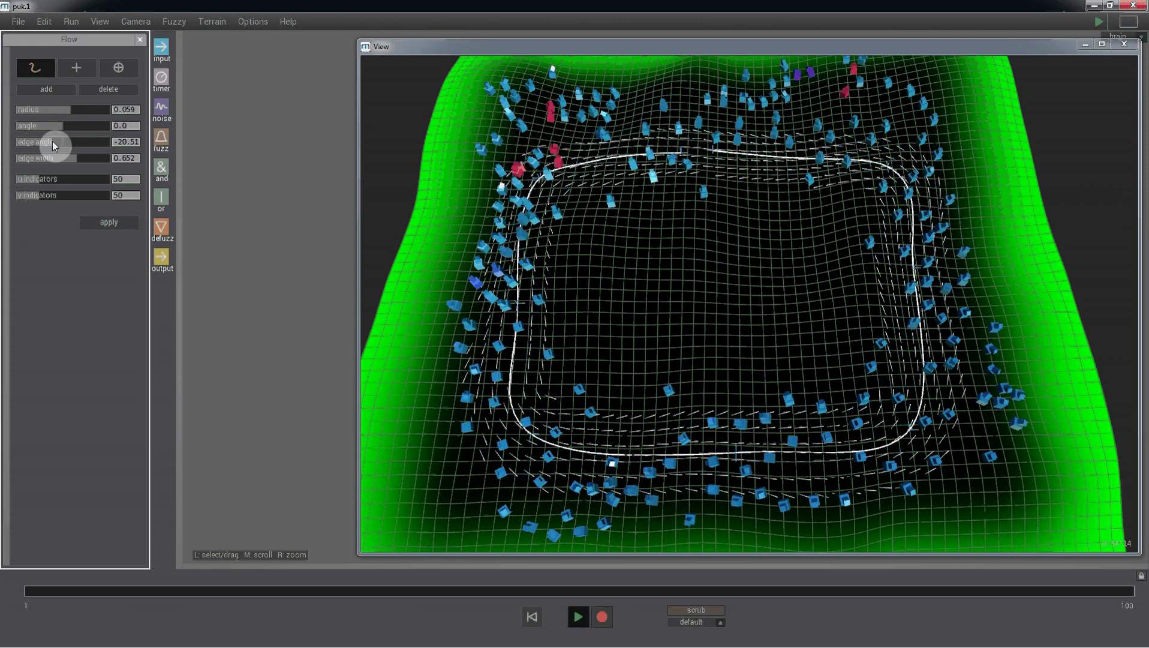
drag(53, 141, 82, 139)
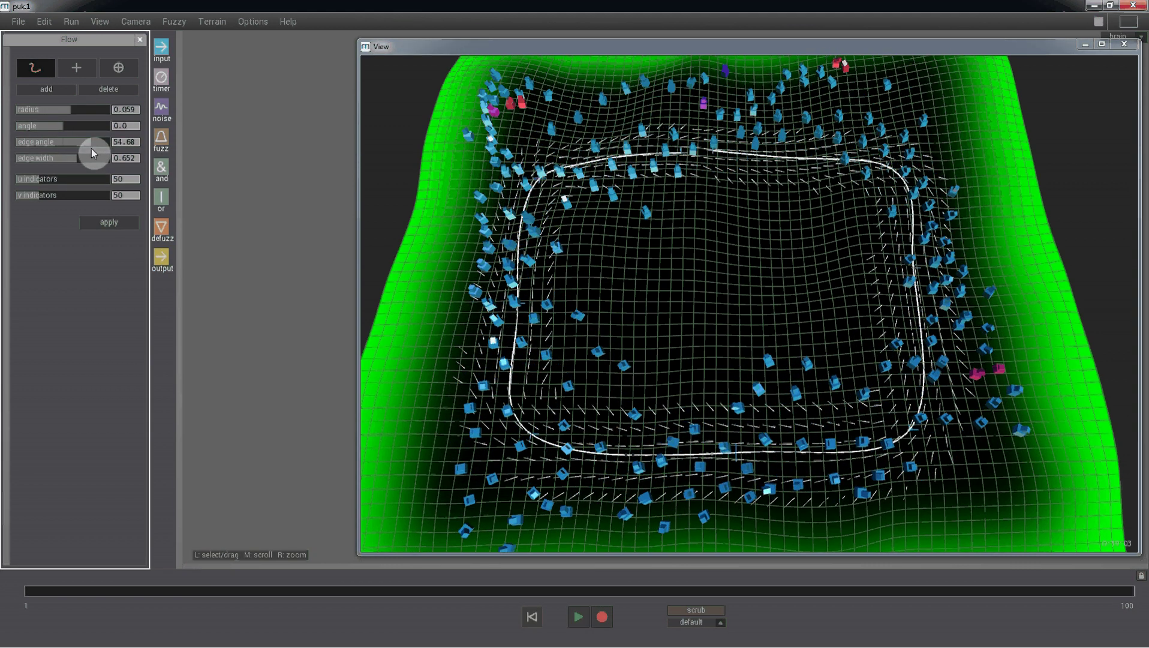
Push the flow spline's left and right sides inward into an hourglass shape
click(77, 73)
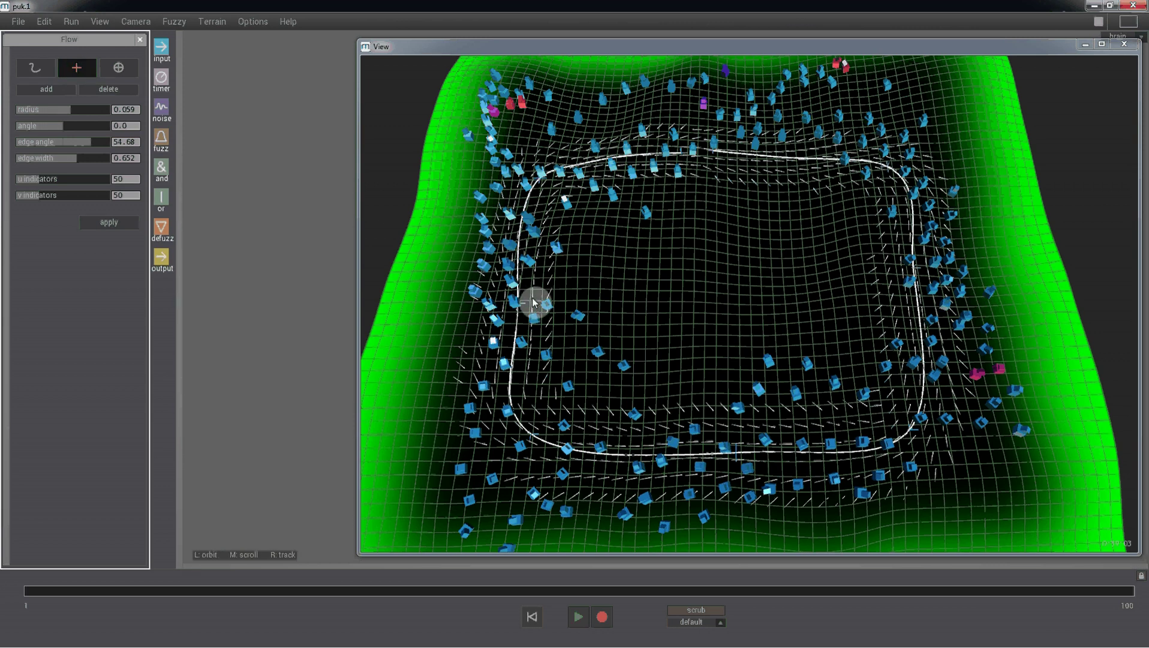
mouse_move(522, 306)
mouse_down()
mouse_move(569, 303)
mouse_move(611, 351)
mouse_up()
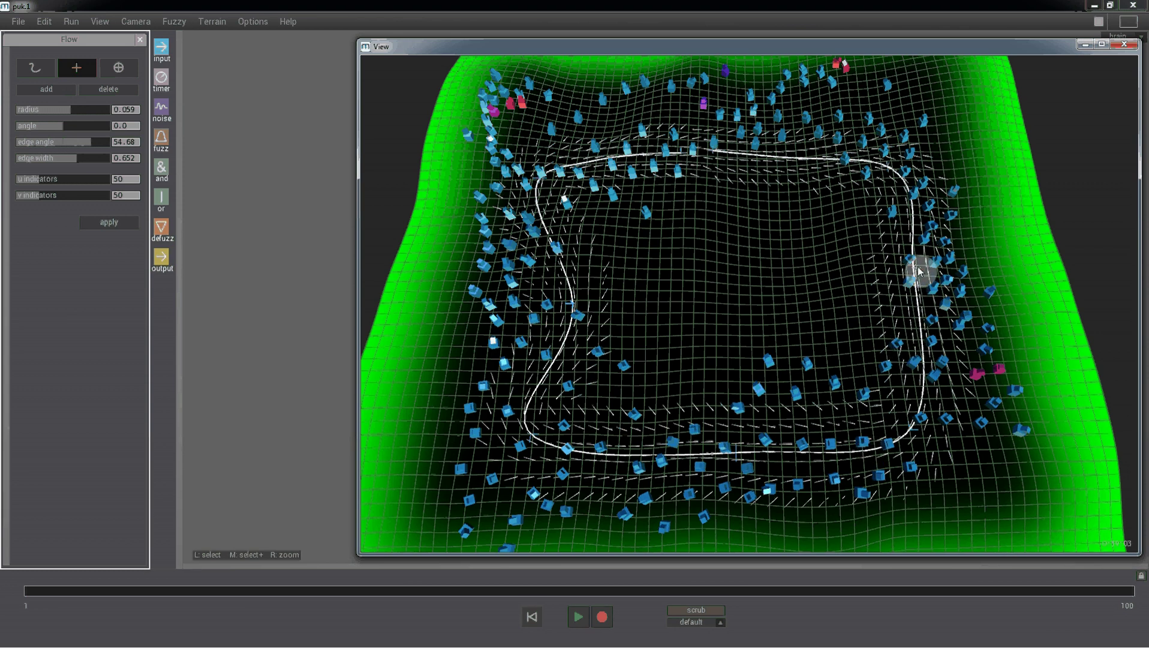
mouse_move(918, 268)
mouse_down()
mouse_move(815, 300)
mouse_move(800, 292)
mouse_move(885, 424)
mouse_move(934, 441)
mouse_move(916, 436)
mouse_up()
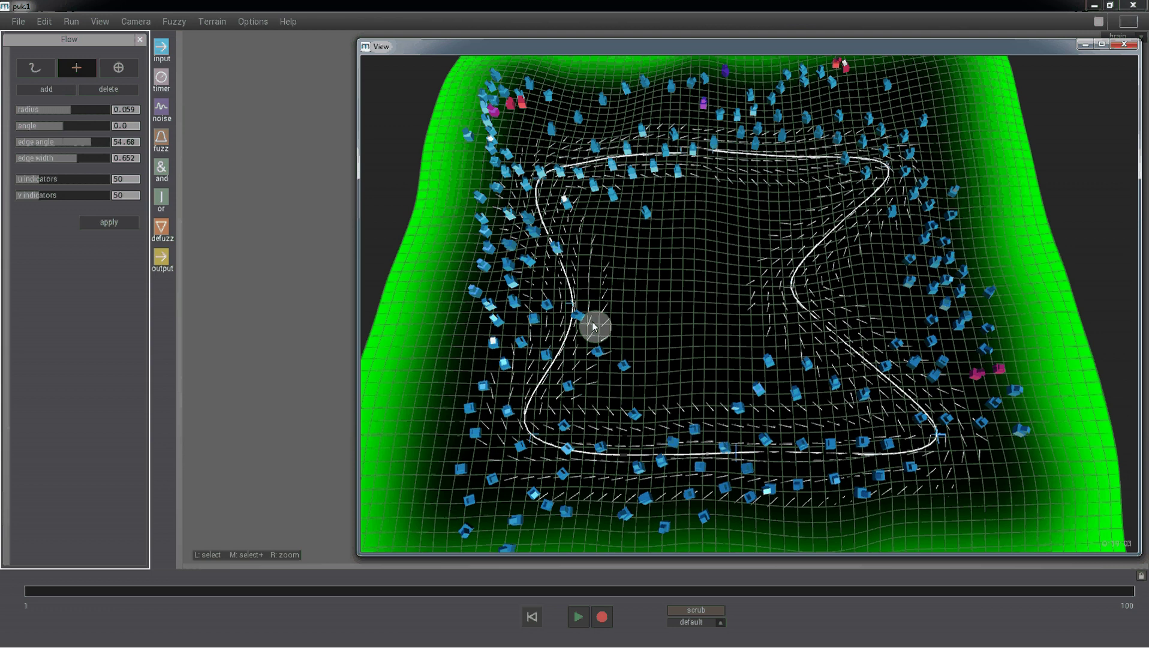
drag(577, 310, 601, 308)
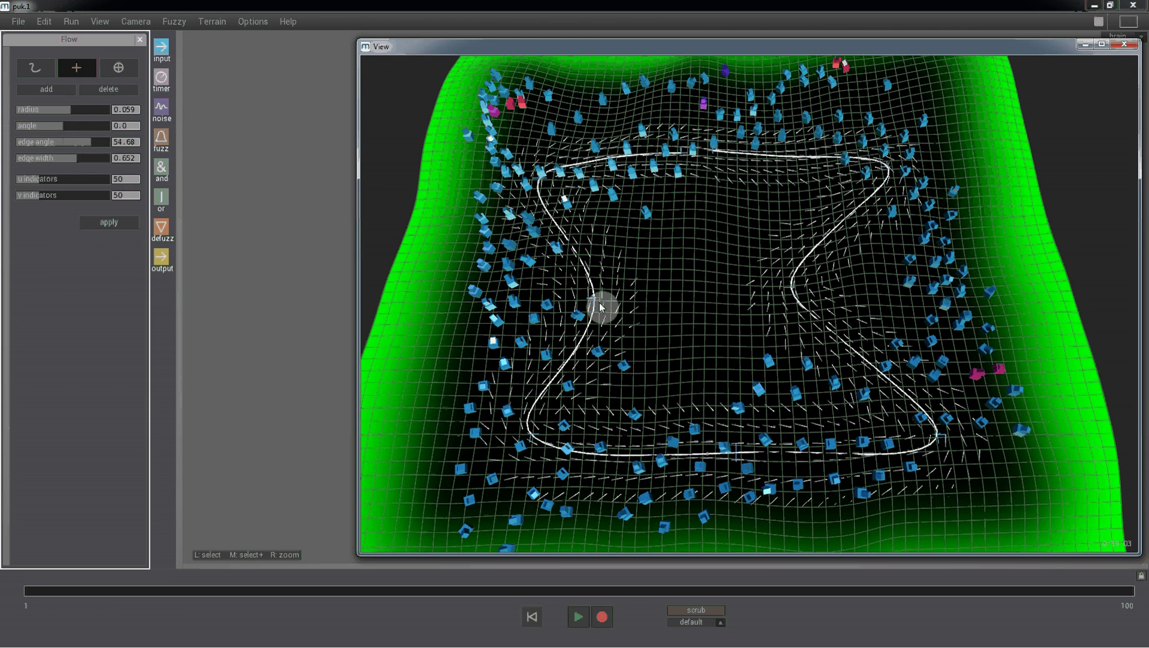
Apply the hourglass flow, reset the agents, and replay the simulation
click(110, 223)
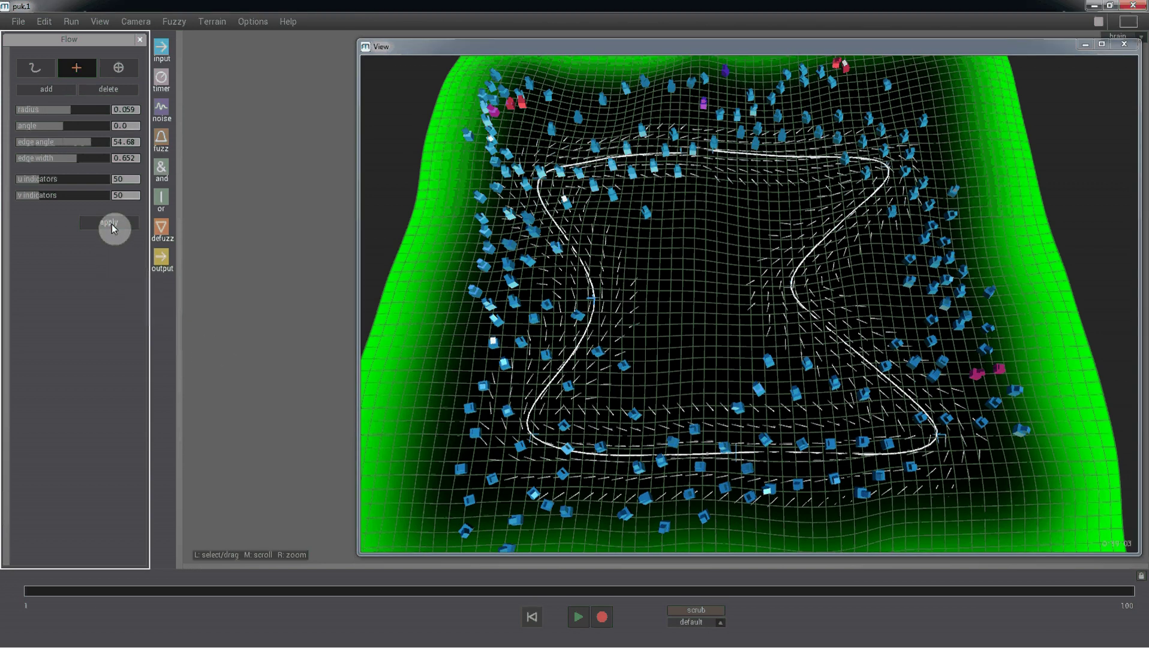
click(114, 227)
key(space)
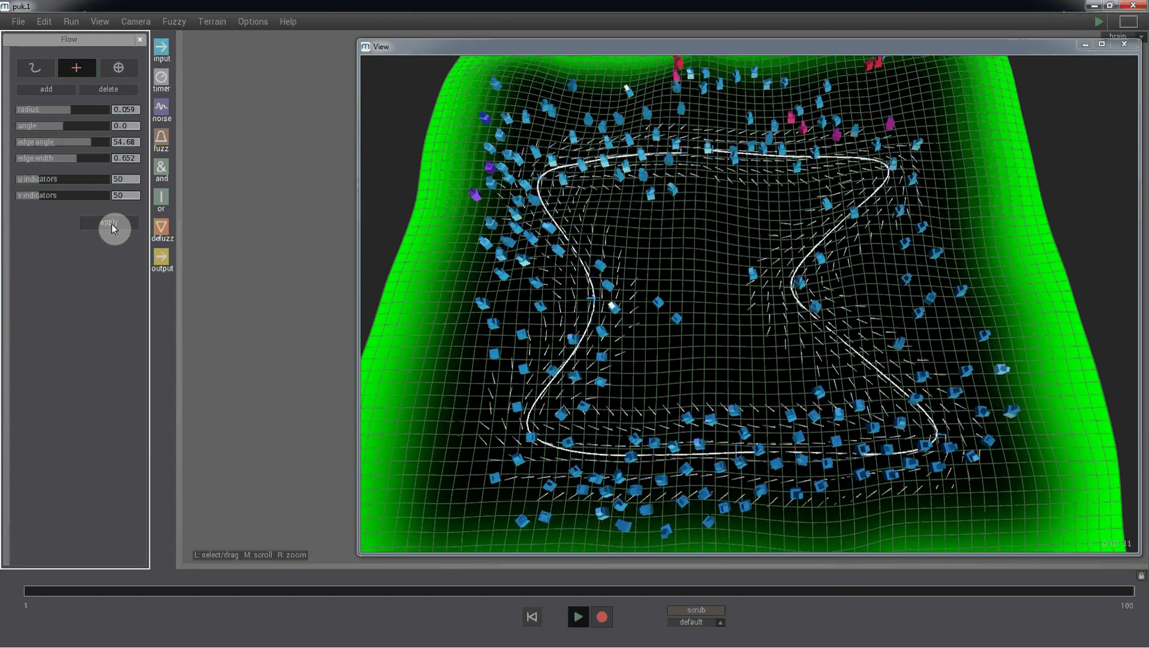
Place a circular flow point near the loop's bottom with radius 0.100 and weight 2.000, then stop playback
click(118, 68)
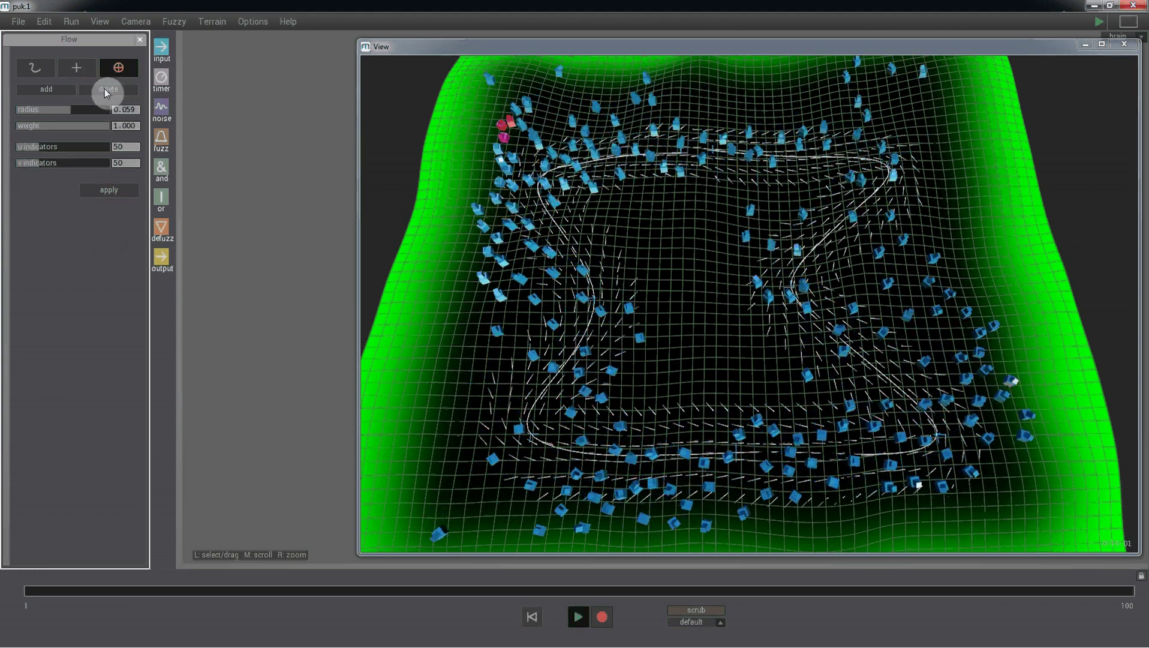
click(55, 89)
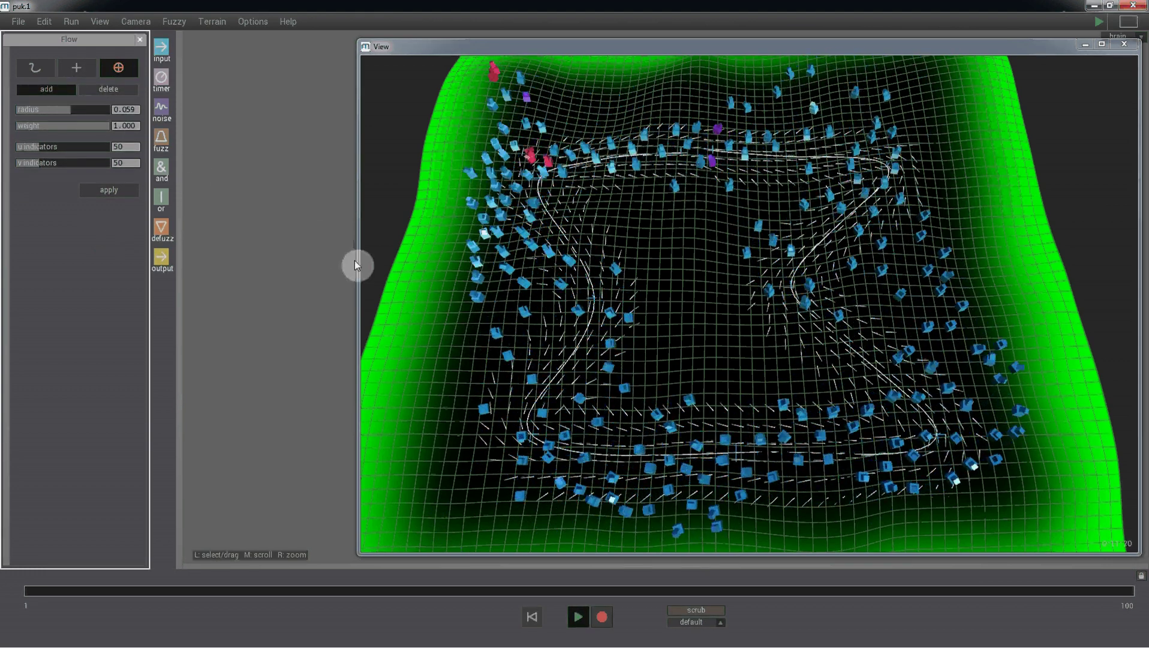
click(681, 458)
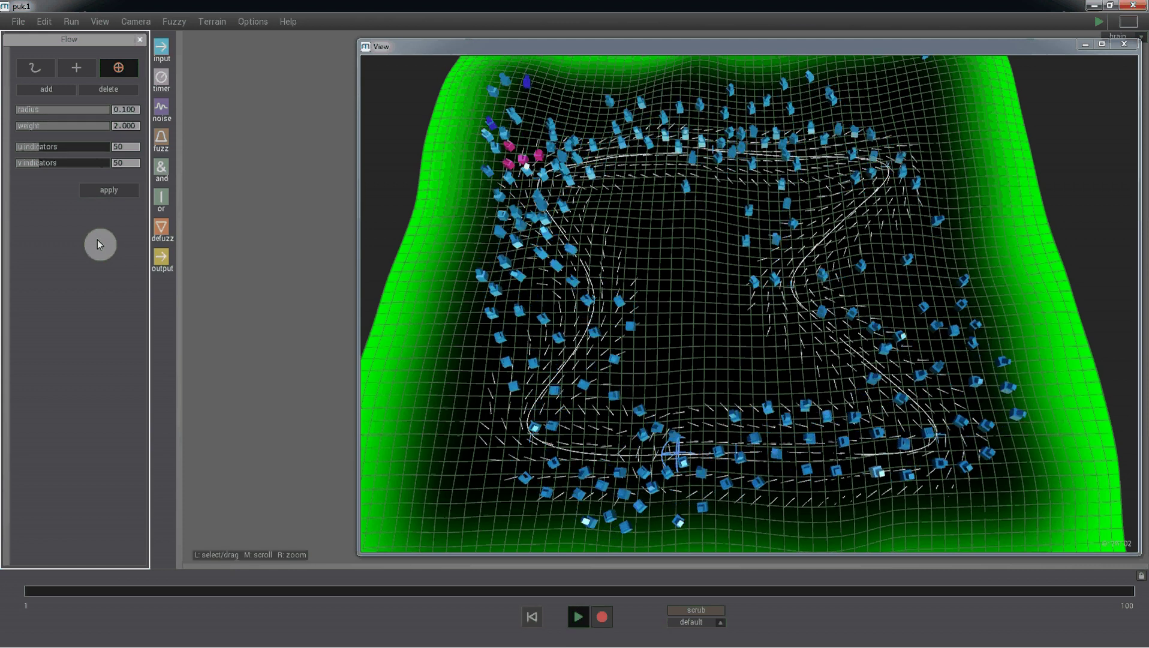
key(space)
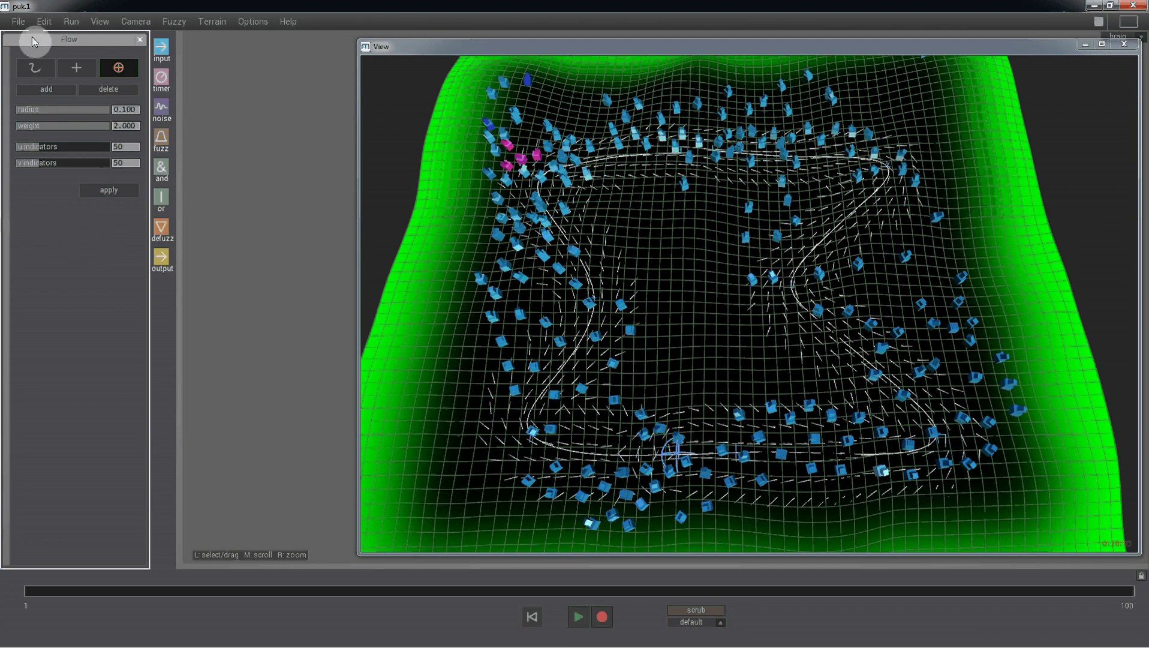
Save the terrain map as flow.tif, replacing the existing file
click(19, 22)
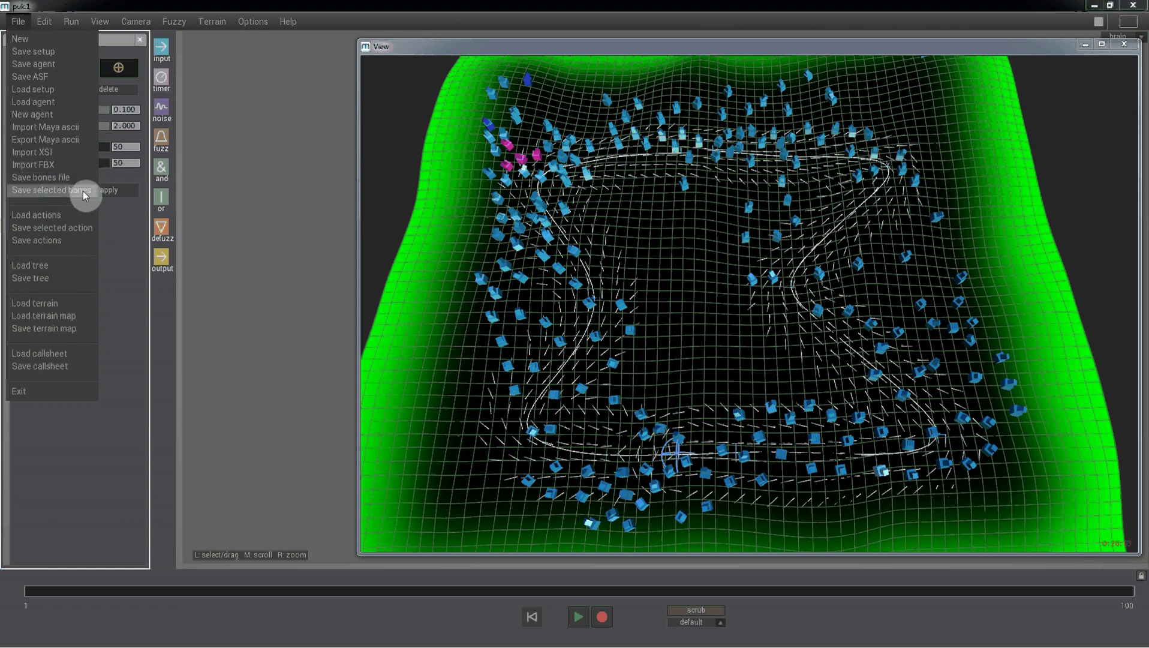
click(57, 328)
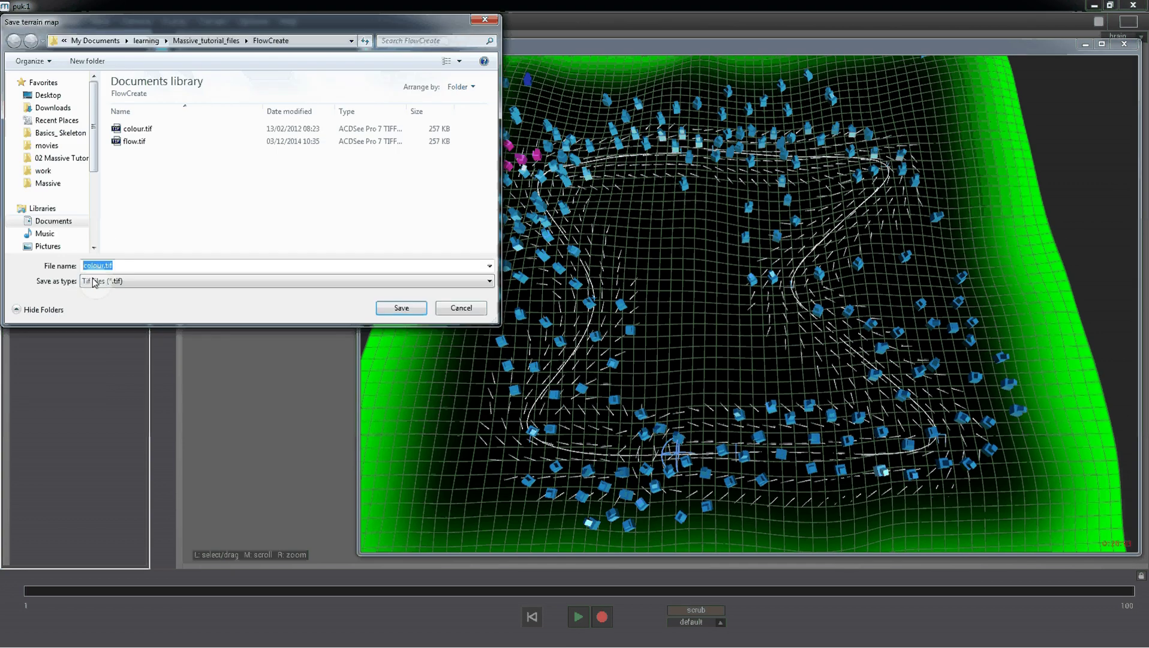
click(139, 142)
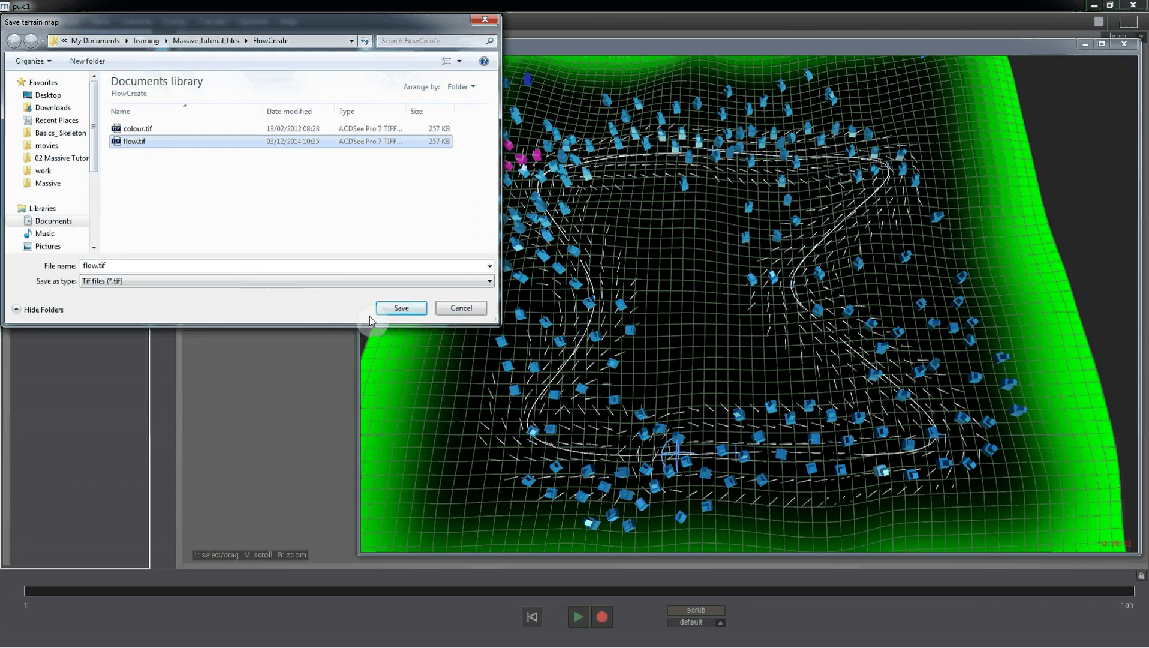
click(399, 308)
click(609, 335)
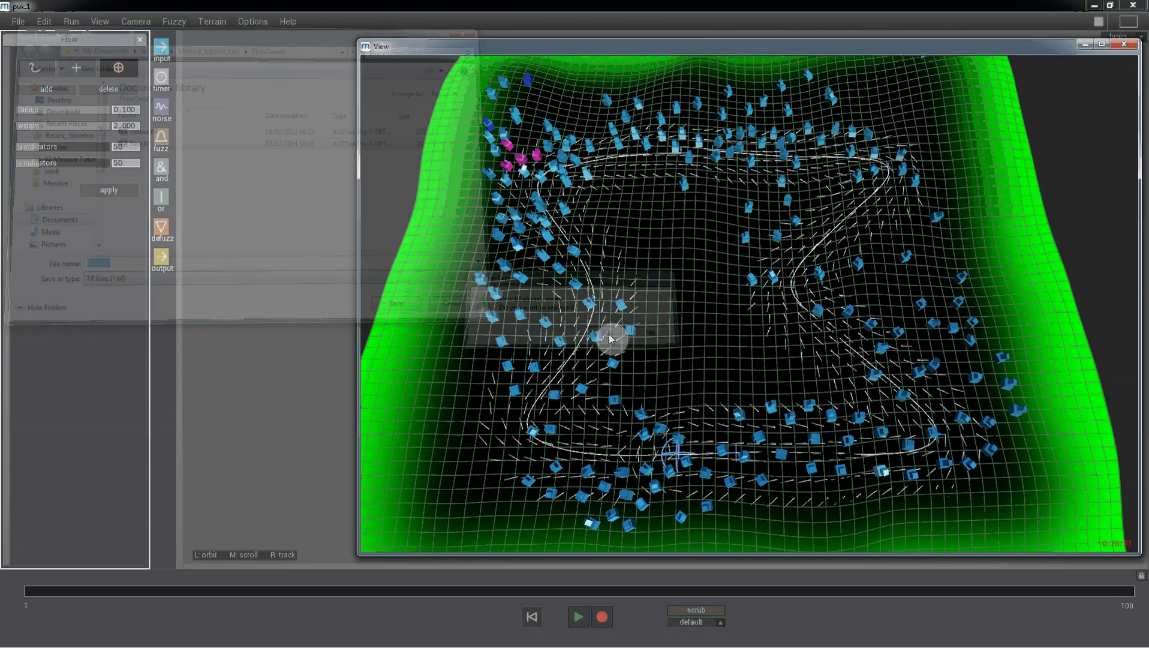
Open the File menu to reach the Save setup command
click(18, 21)
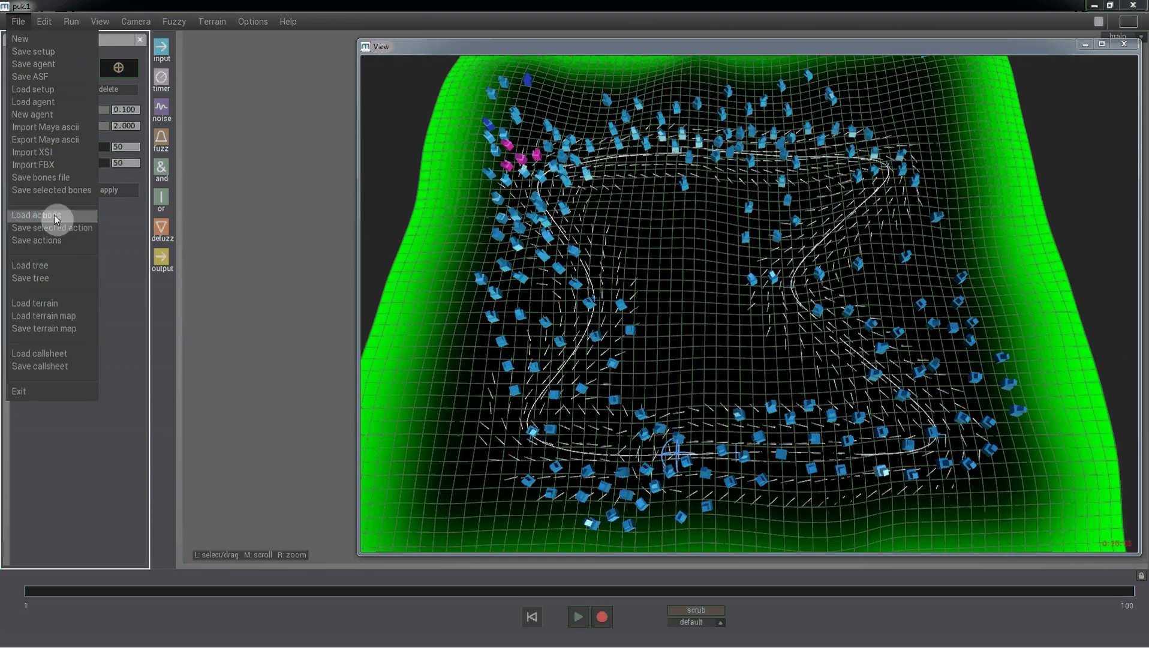